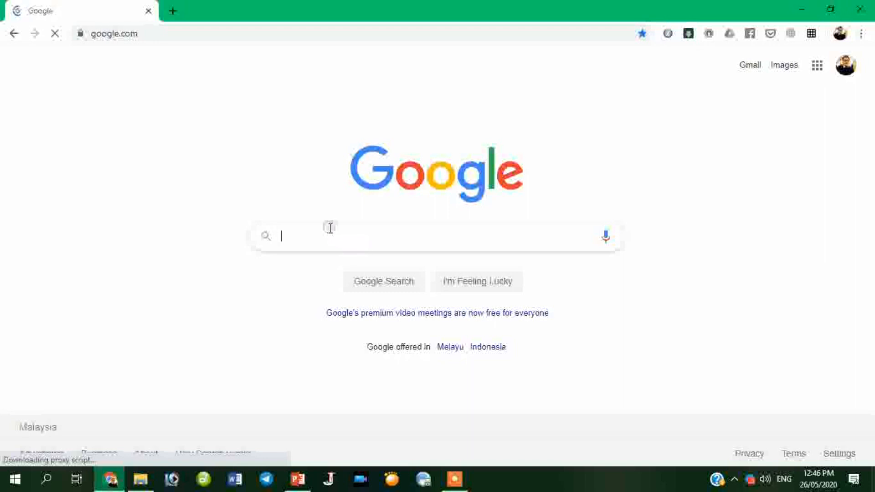
# Search Google Images for SABAH.PNG and open the first Sabah flag in a new tab.
pyautogui.write('BAH')
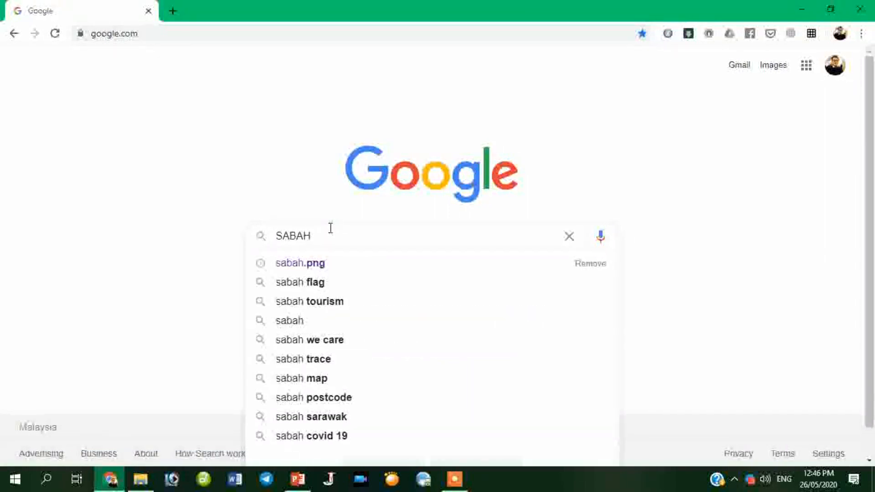
pyautogui.write('.PNG')
pyautogui.press('Return')
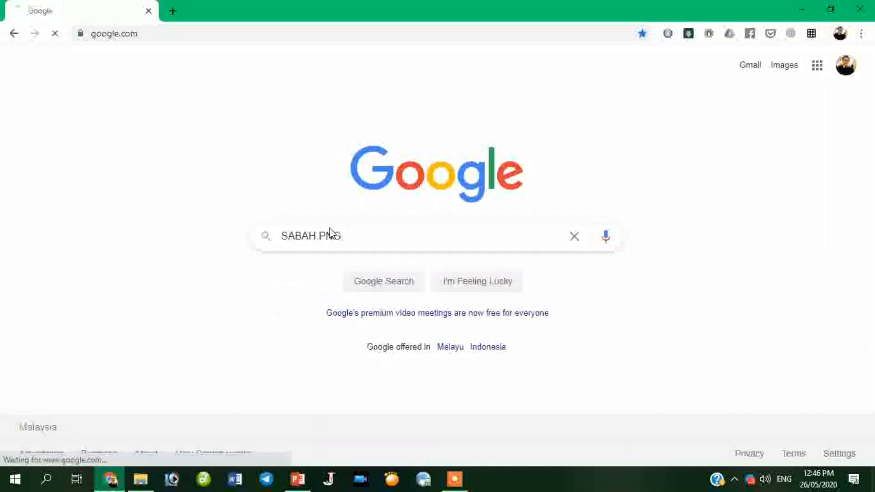
pyautogui.click(172, 112)
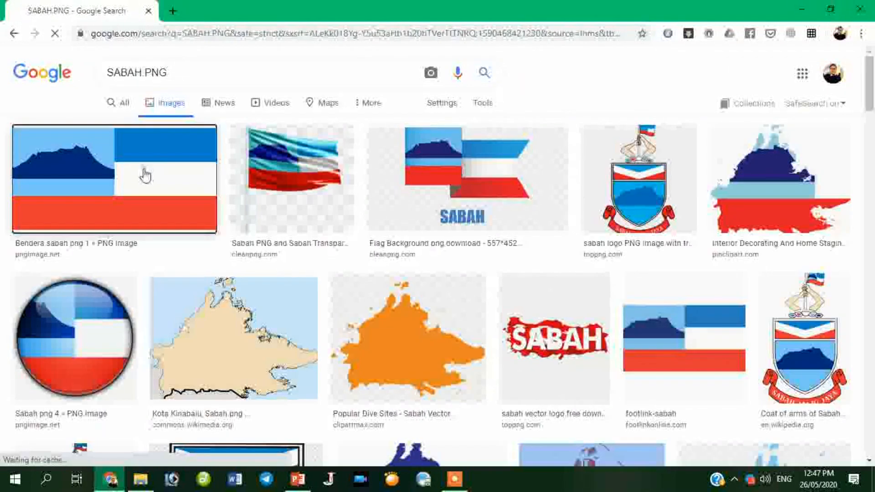
pyautogui.click(146, 175)
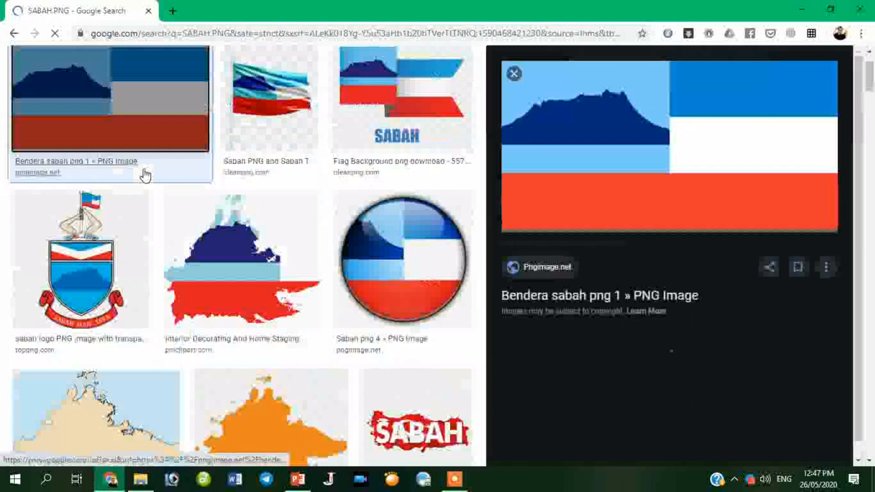
pyautogui.rightClick(614, 127)
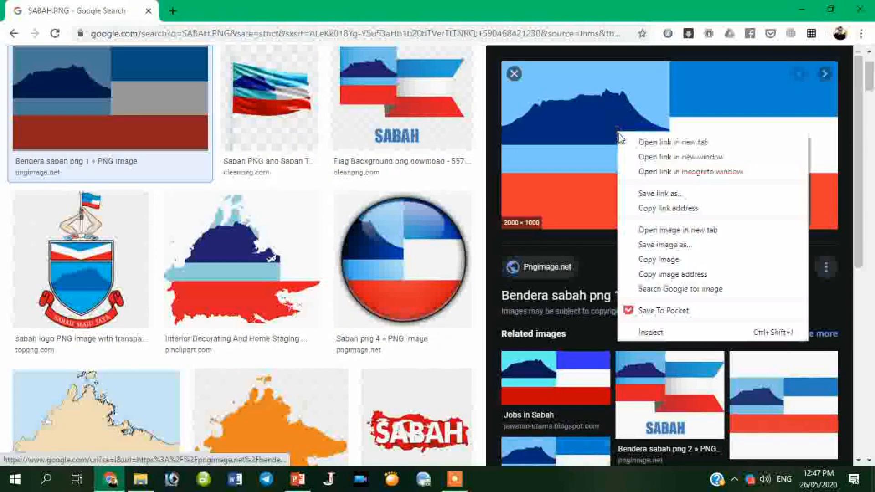
pyautogui.click(636, 229)
pyautogui.click(250, 6)
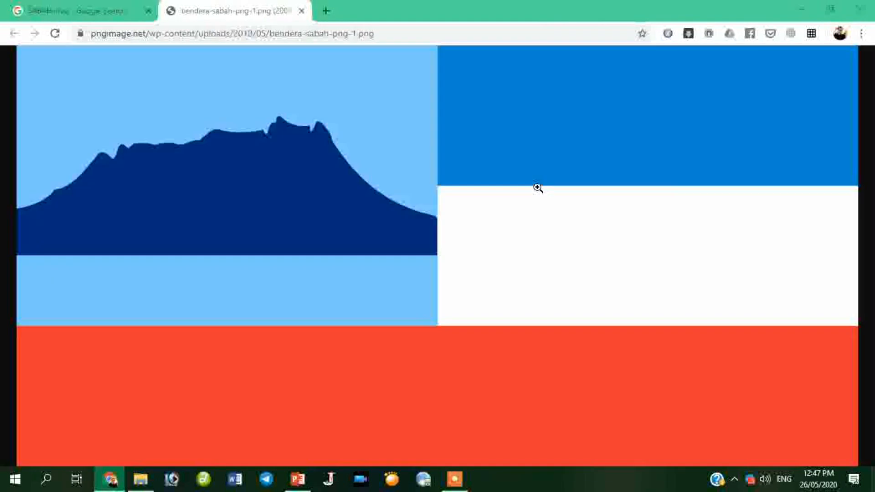
# Save the flag image to the Desktop as bendera-sabah-png-1.
pyautogui.rightClick(518, 165)
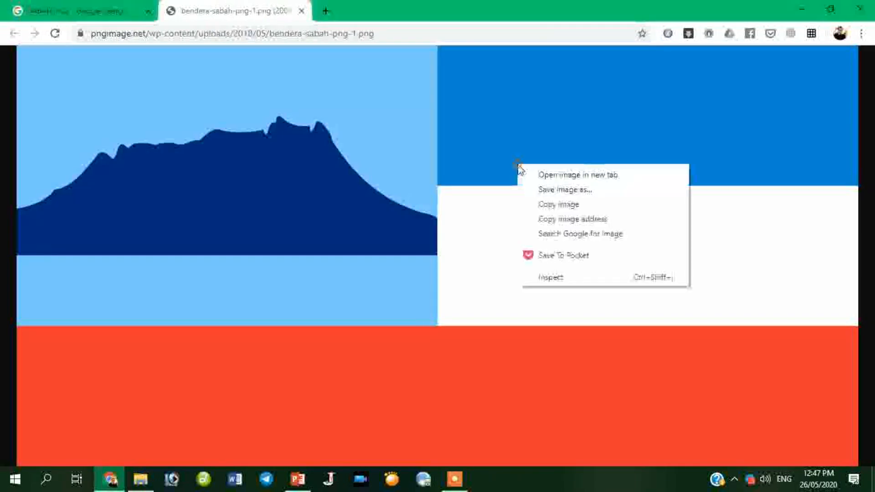
pyautogui.rightClick(553, 117)
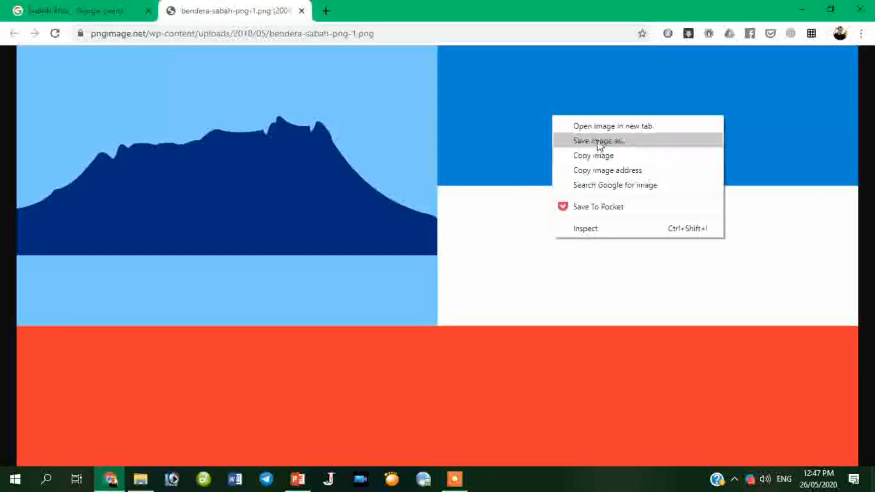
pyautogui.click(595, 142)
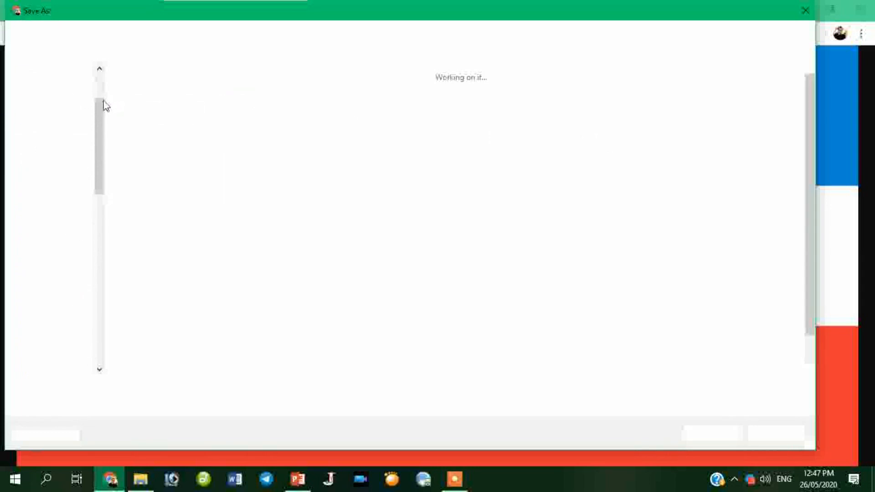
pyautogui.click(68, 137)
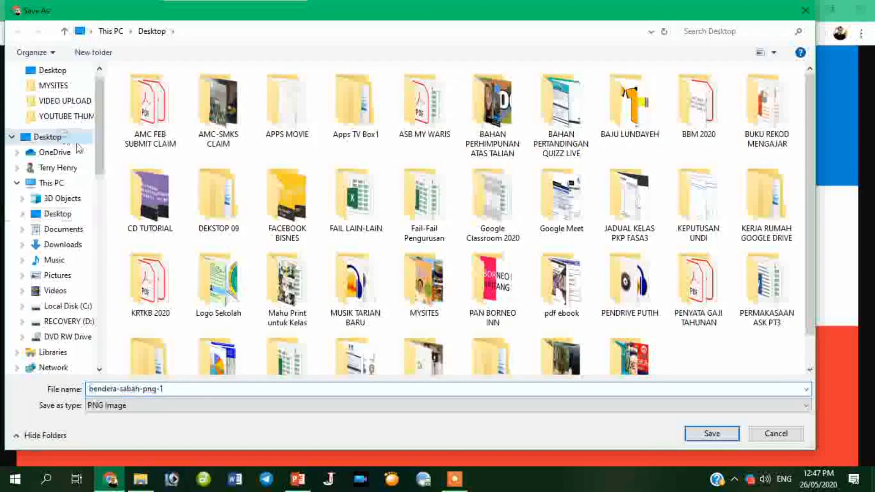
pyautogui.click(726, 437)
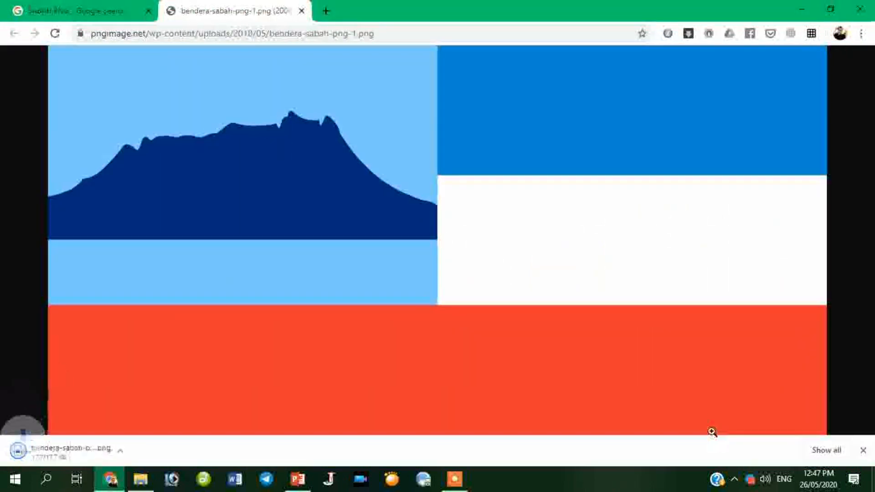
# Select the word SABAH in its text box and open the Text Fill options on Drawing Tools Format.
pyautogui.click(310, 483)
pyautogui.click(340, 313)
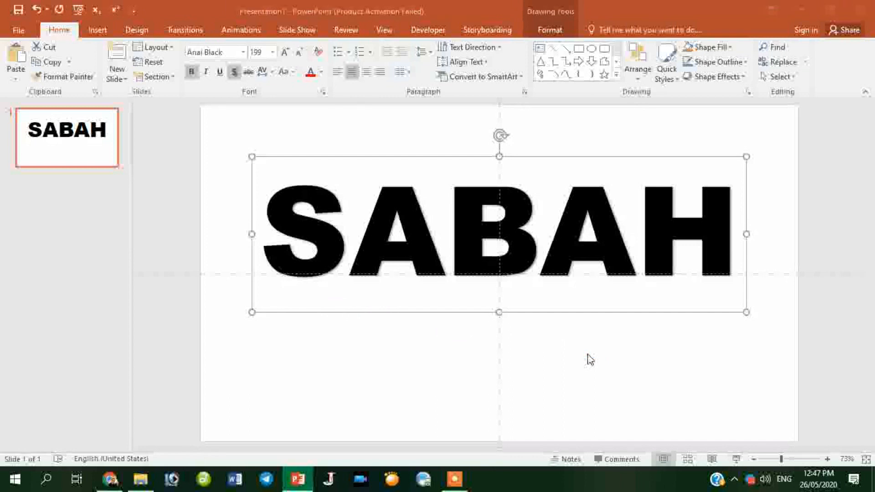
pyautogui.moveTo(297, 239); pyautogui.dragTo(719, 280)
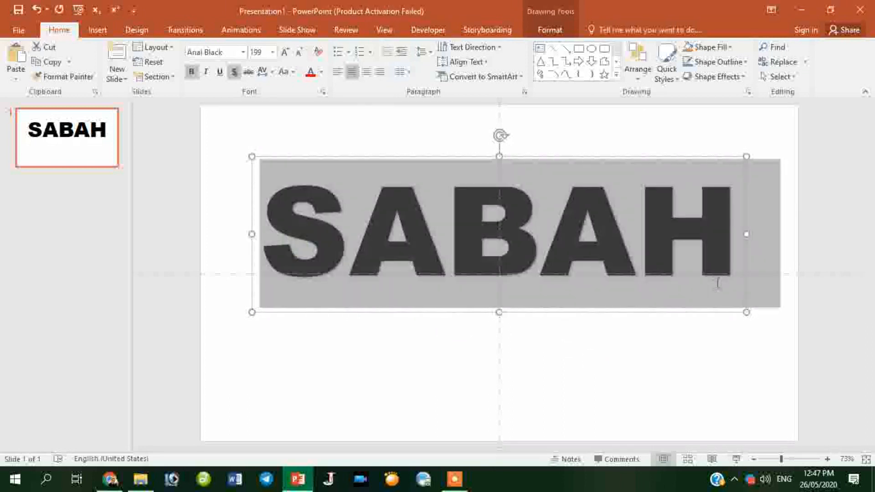
pyautogui.click(556, 33)
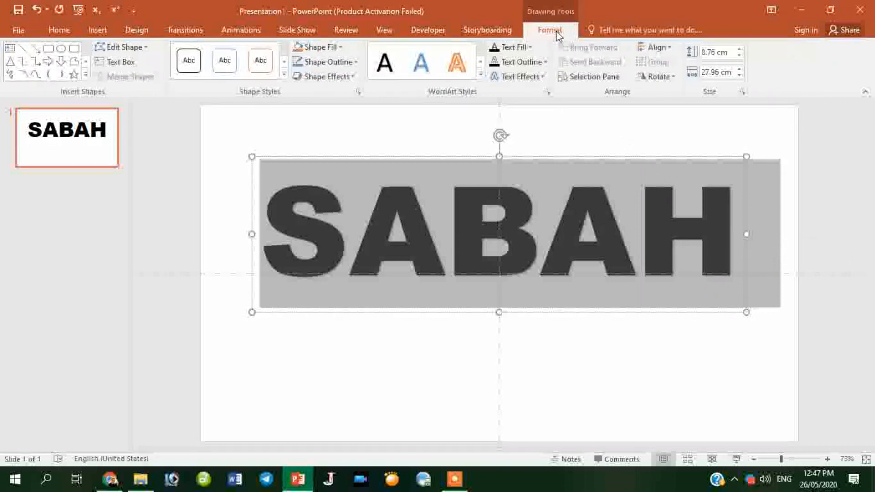
pyautogui.click(332, 49)
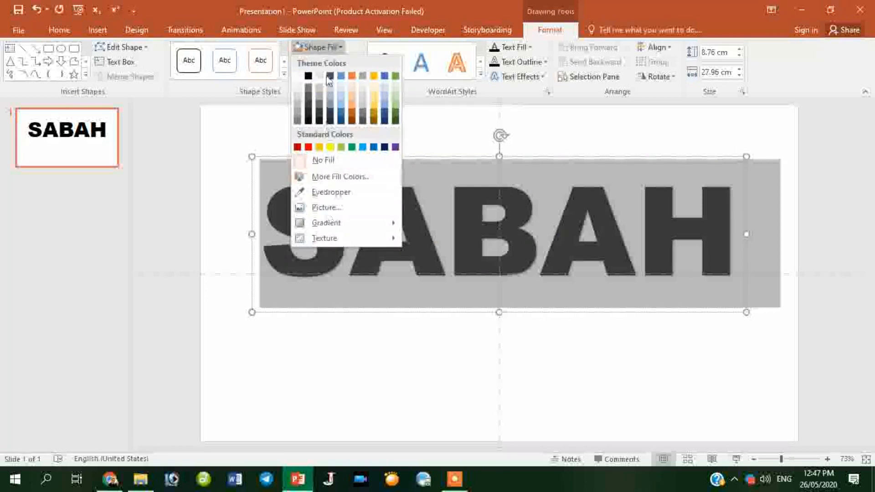
pyautogui.click(319, 47)
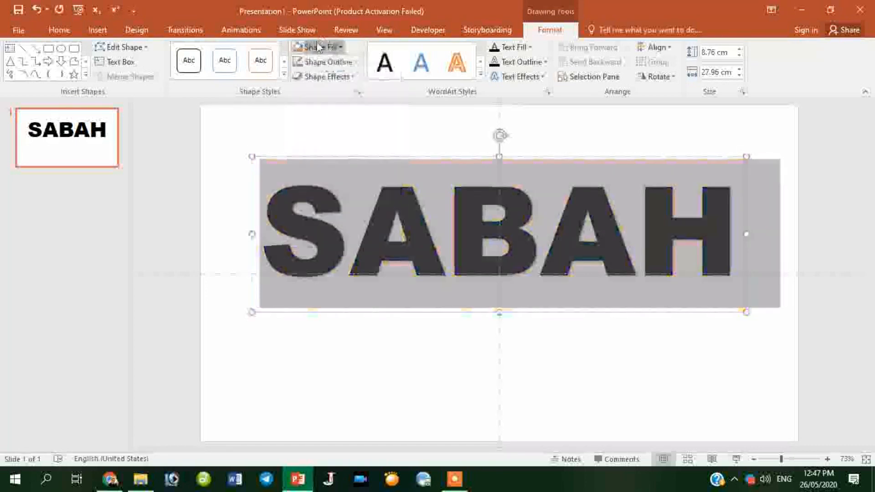
pyautogui.click(523, 48)
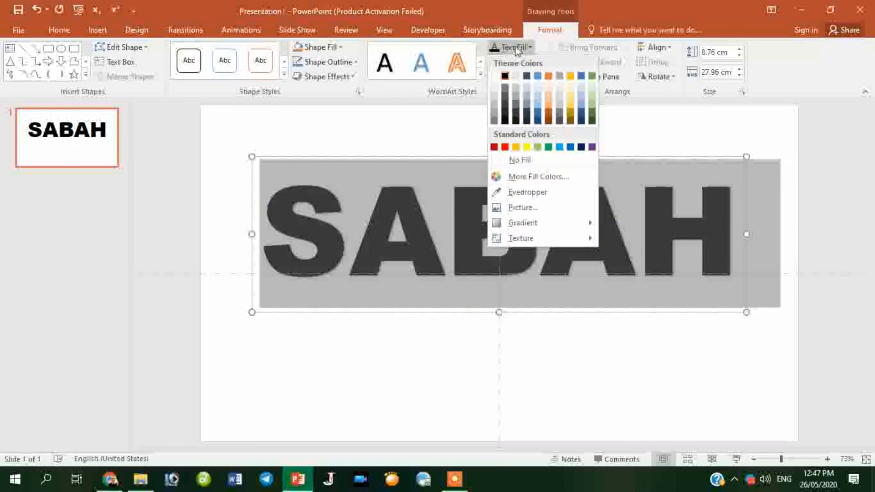
# Fill the SABAH letters with the Desktop picture bendera-sabah-png-1 via Text Fill > Picture.
pyautogui.click(529, 208)
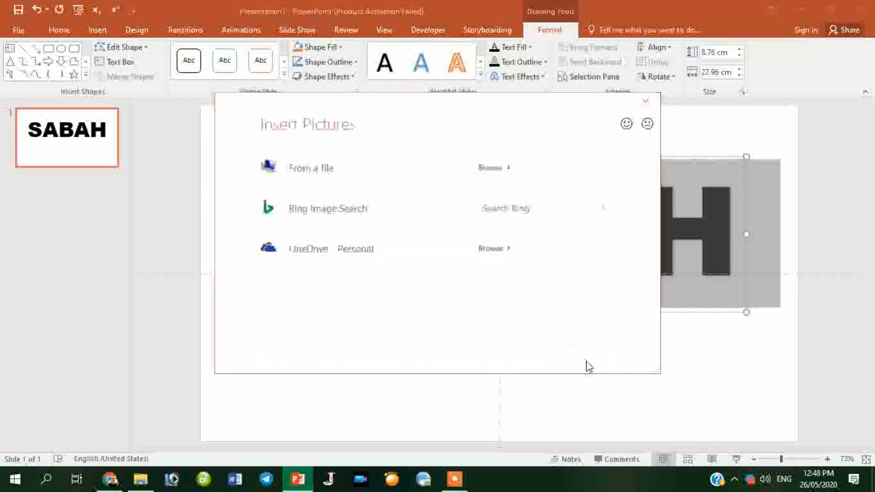
pyautogui.click(333, 172)
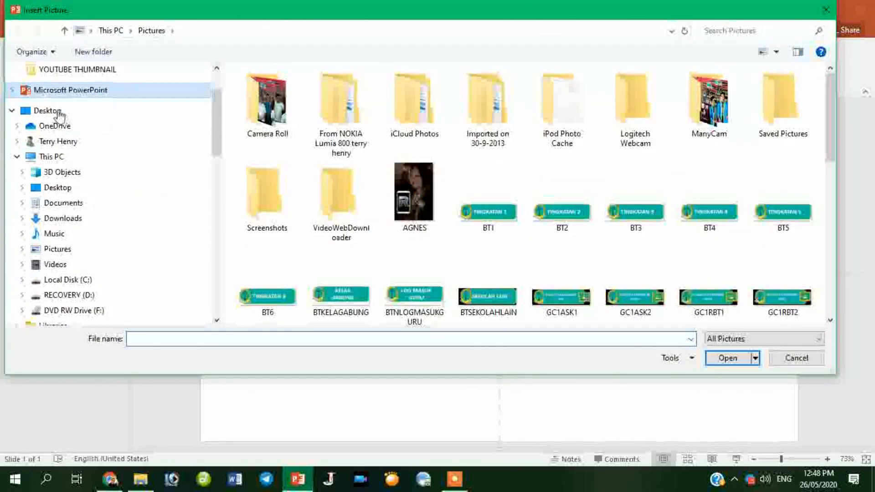
pyautogui.click(59, 112)
pyautogui.moveTo(831, 155); pyautogui.dragTo(830, 287)
pyautogui.click(479, 282)
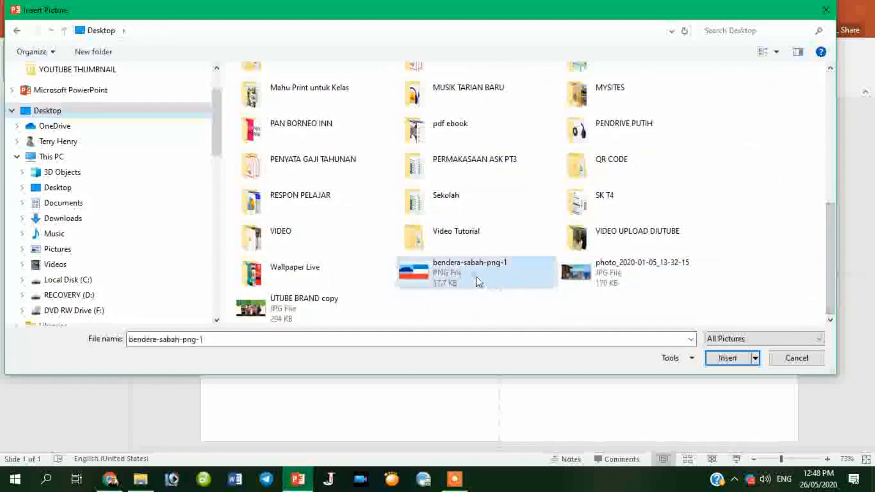
pyautogui.click(731, 359)
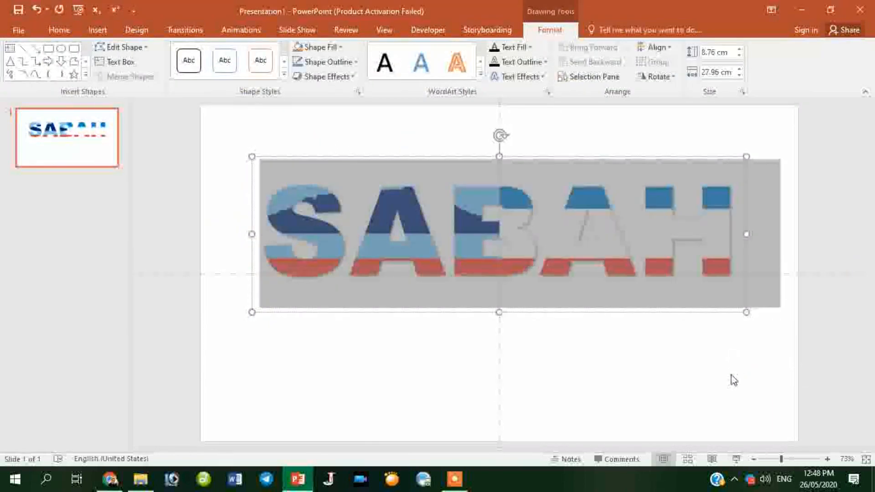
pyautogui.click(734, 380)
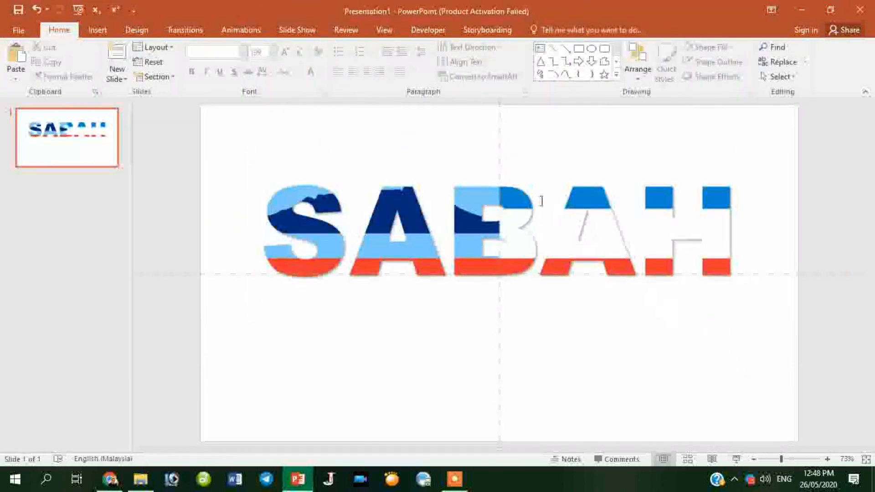
# Give the SABAH letters a black text outline.
pyautogui.click(668, 197)
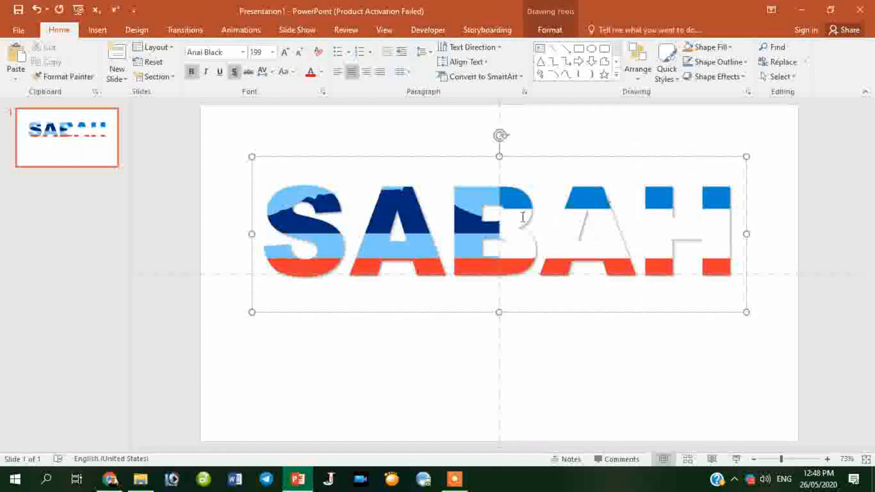
pyautogui.hotkey('ctrl', 'a')
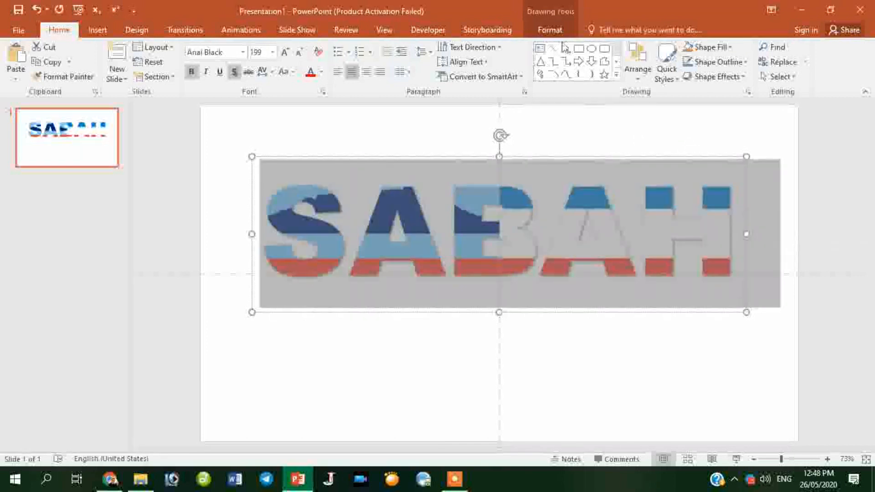
pyautogui.click(552, 30)
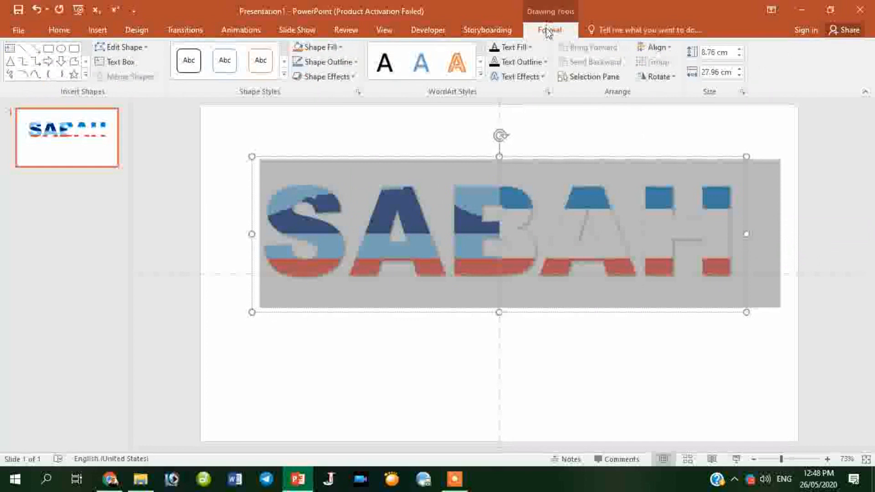
pyautogui.click(532, 61)
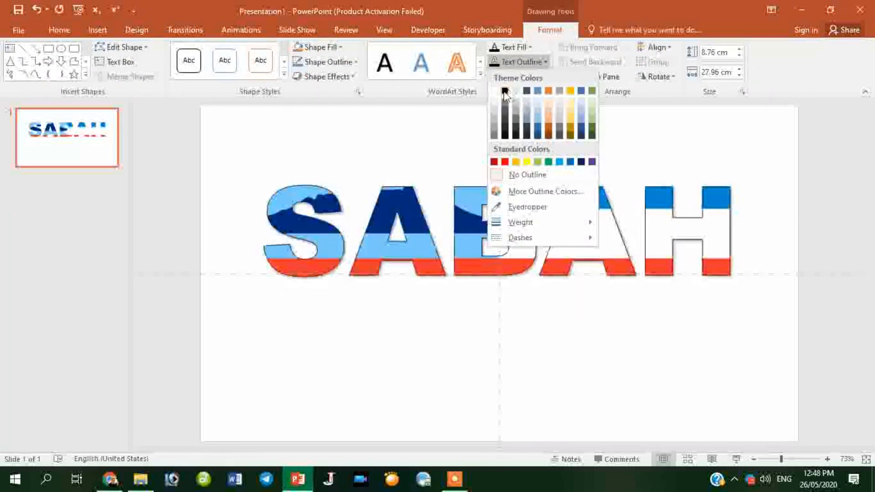
pyautogui.click(505, 92)
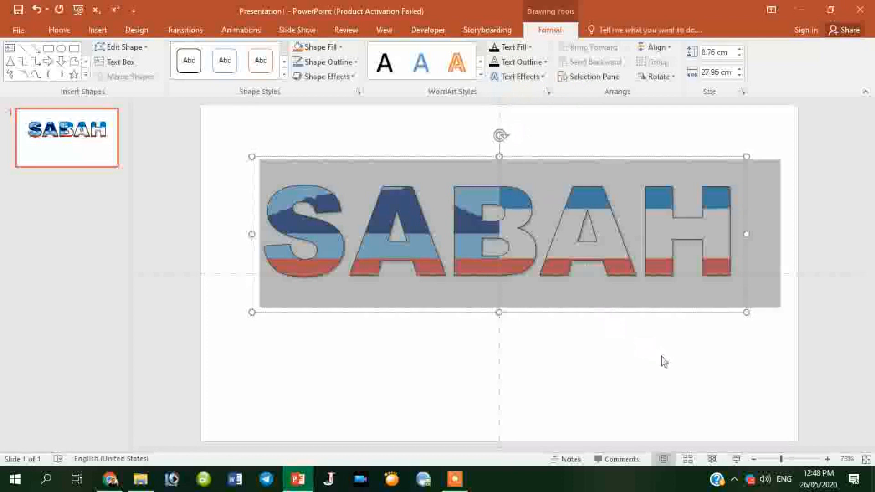
pyautogui.click(680, 368)
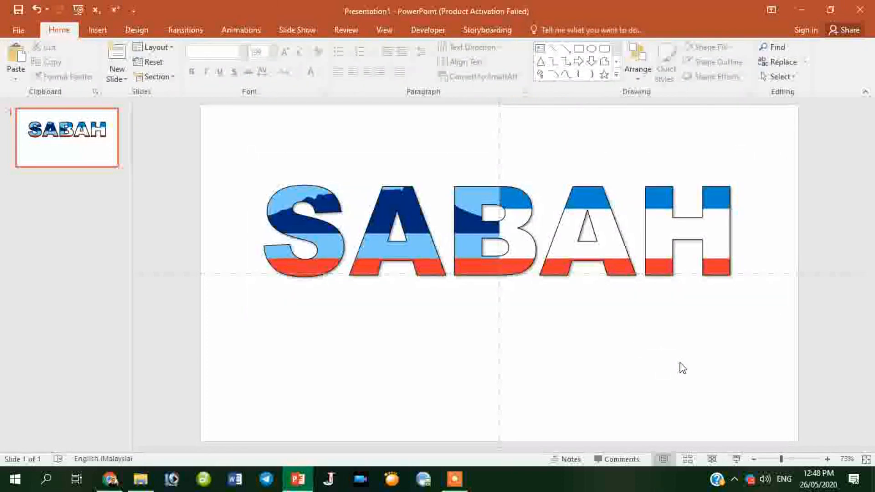
# Move the SABAH text box to the centre of the slide.
pyautogui.click(625, 230)
pyautogui.moveTo(616, 160); pyautogui.dragTo(616, 131)
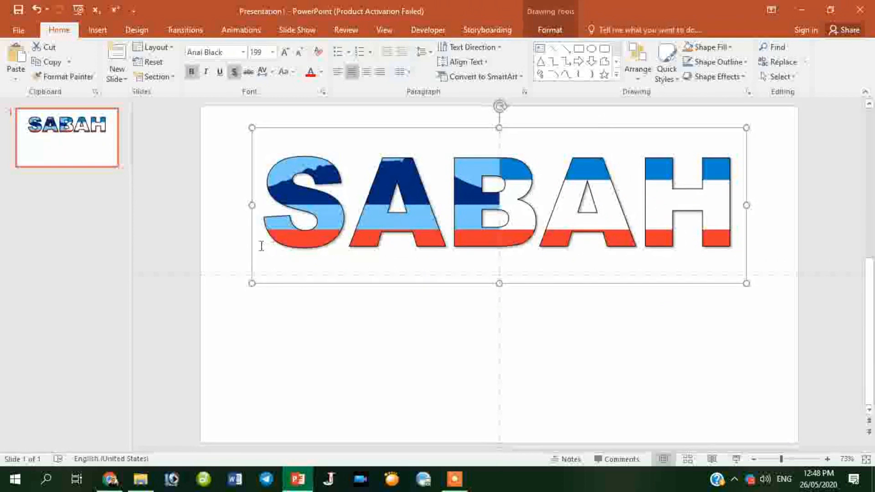
pyautogui.moveTo(538, 133); pyautogui.dragTo(538, 192)
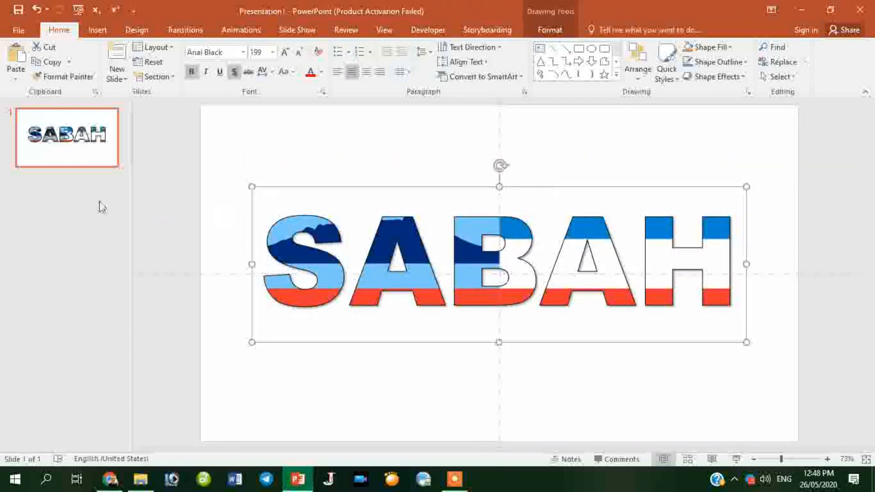
pyautogui.click(84, 212)
# Add a new slide 2 and delete its title and content placeholders.
pyautogui.rightClick(85, 212)
pyautogui.click(122, 253)
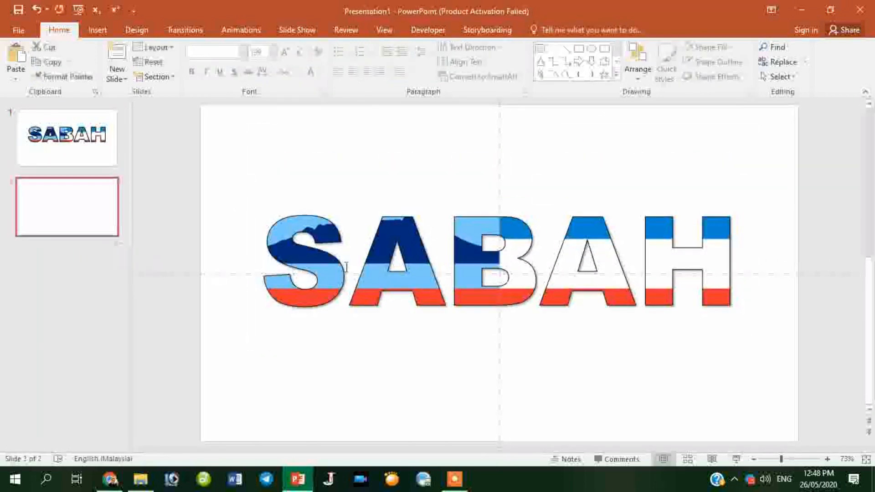
pyautogui.click(760, 170)
pyautogui.press('Delete')
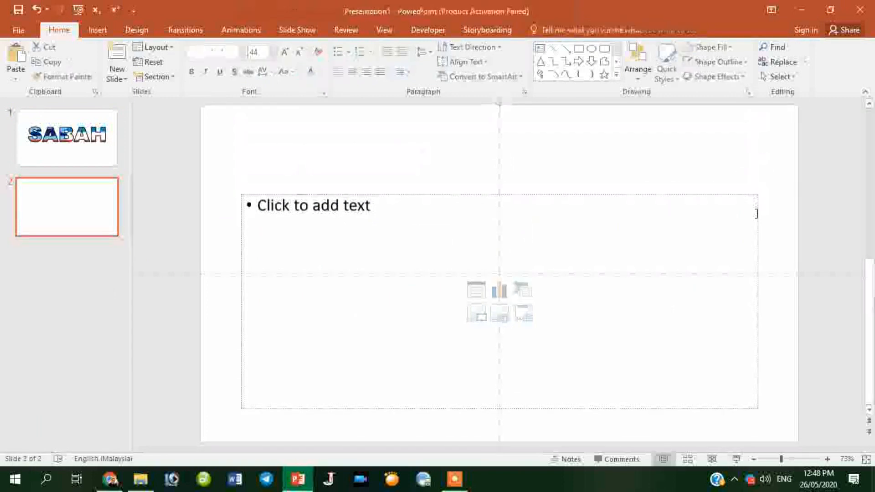
pyautogui.click(758, 215)
pyautogui.press('Delete')
pyautogui.click(652, 208)
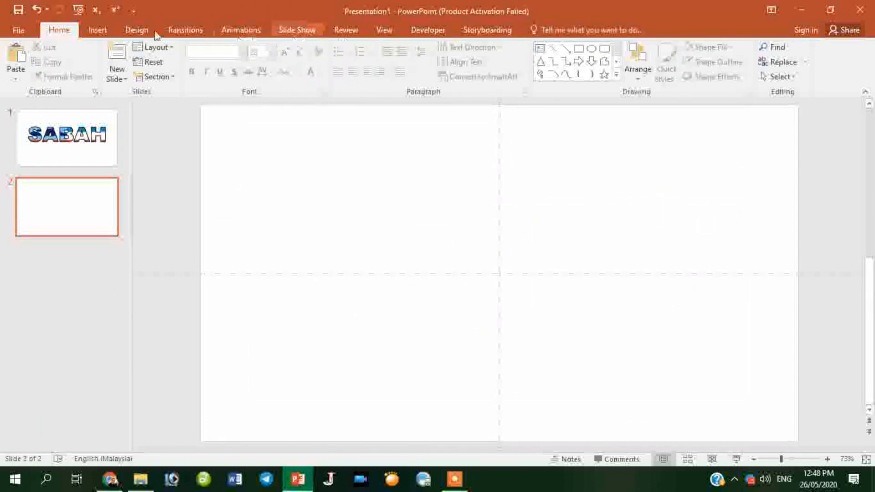
pyautogui.click(101, 30)
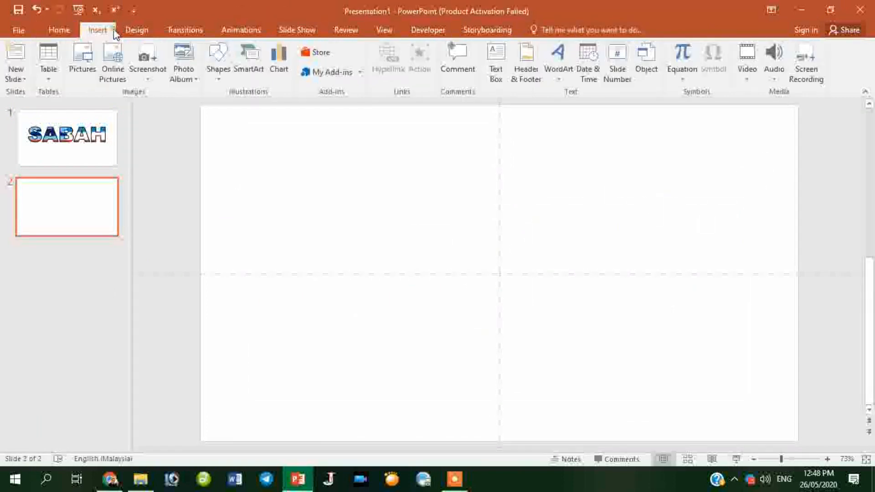
pyautogui.click(565, 81)
pyautogui.click(563, 109)
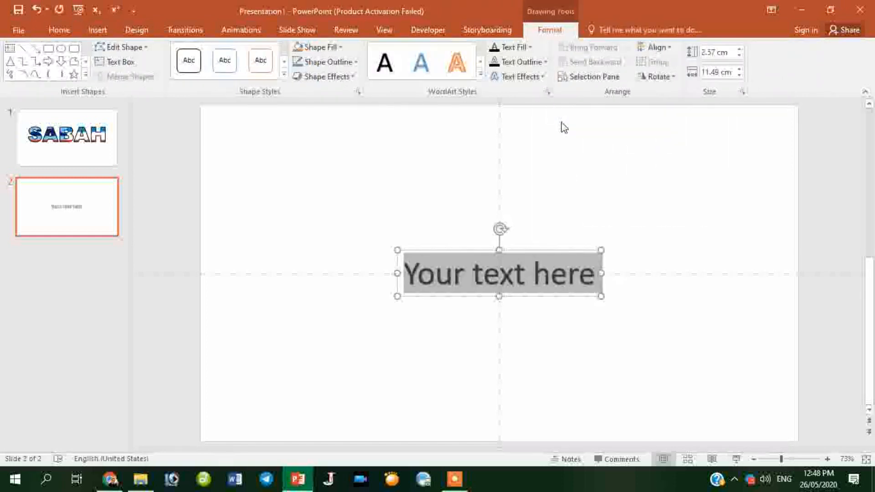
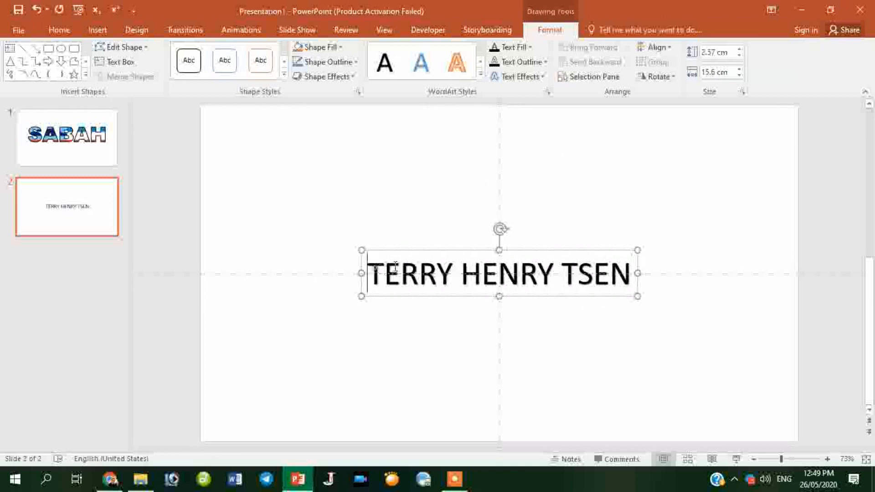
# Set the name in Arial Black and enlarge it to 72 pt.
pyautogui.hotkey('ctrl', 'a')
pyautogui.click(60, 29)
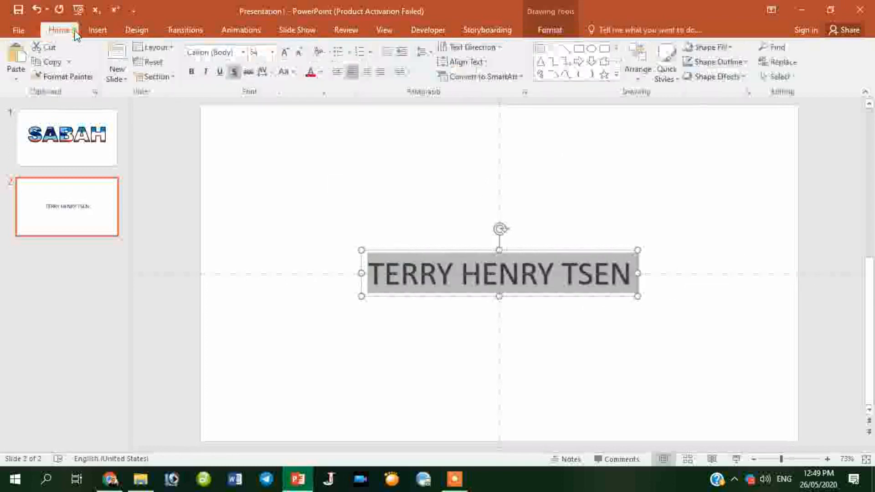
pyautogui.click(243, 52)
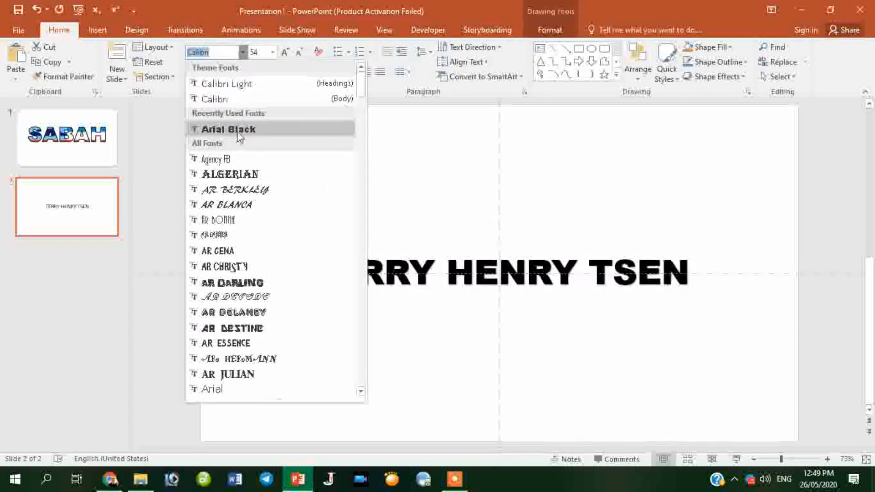
pyautogui.click(237, 133)
pyautogui.click(383, 276)
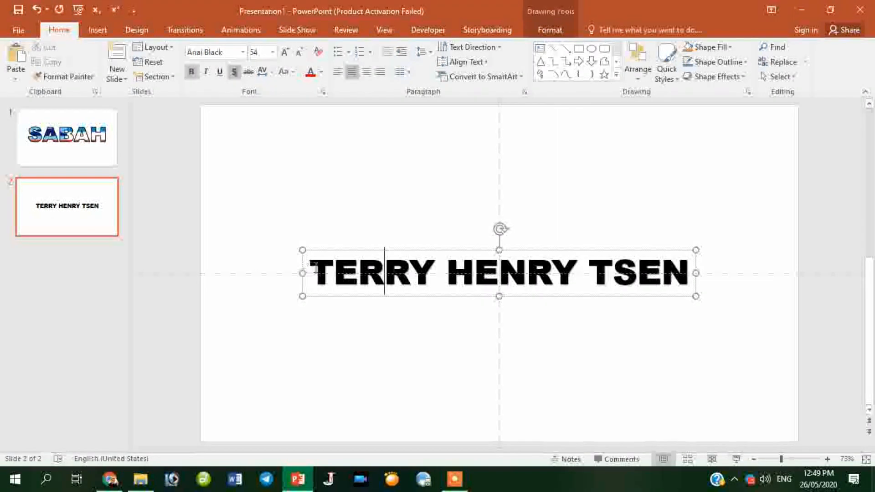
pyautogui.tripleClick(316, 268)
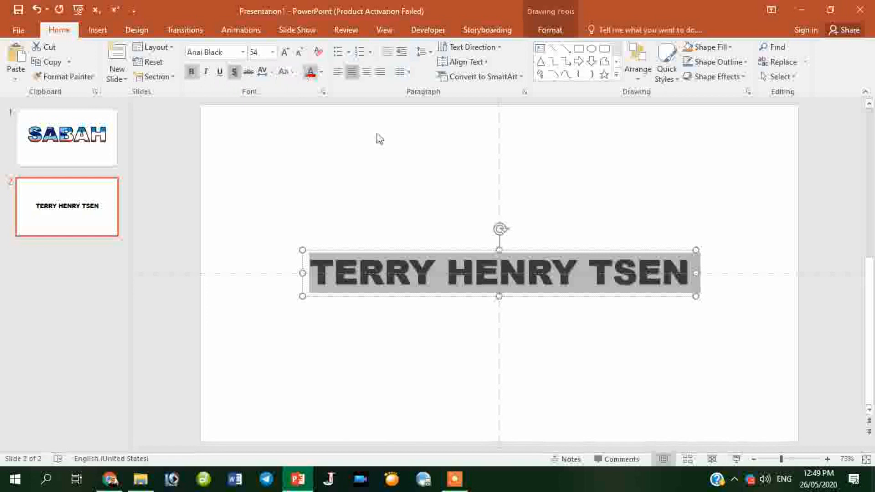
pyautogui.click(285, 52)
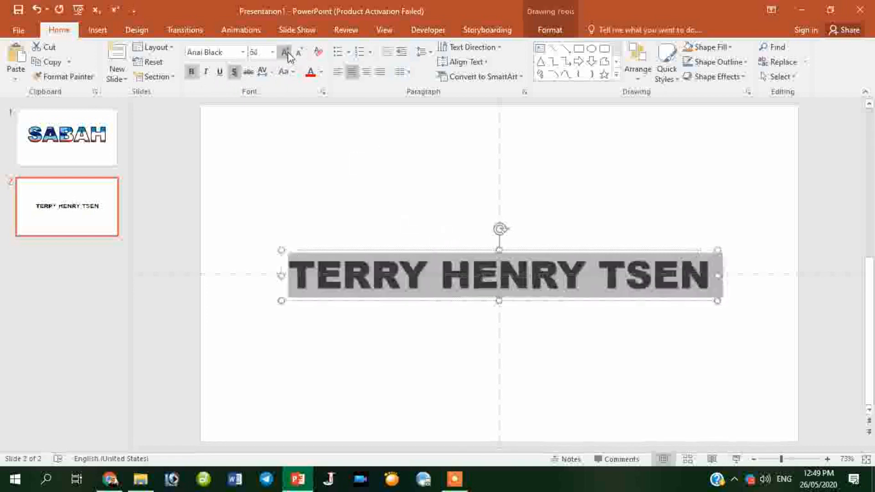
pyautogui.click(286, 53)
pyautogui.click(285, 53)
pyautogui.click(519, 243)
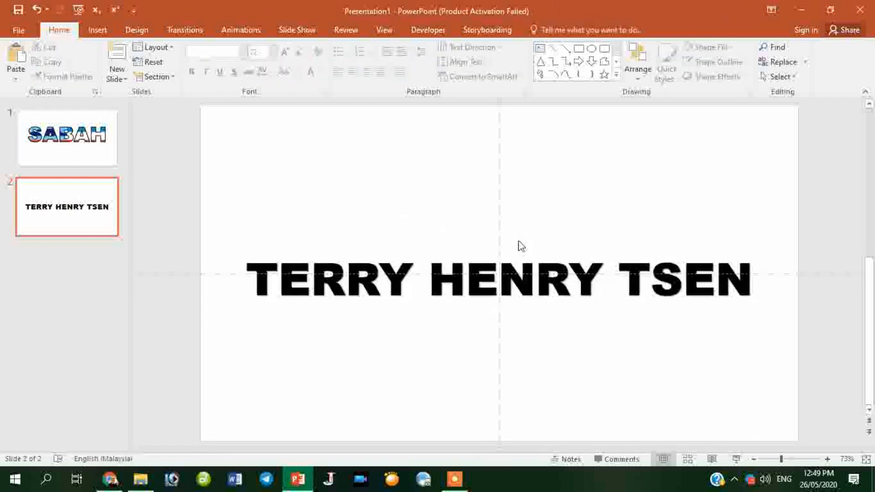
# Break the name onto two lines, enlarge to 96 pt and move the box up.
pyautogui.click(430, 279)
pyautogui.press('Return')
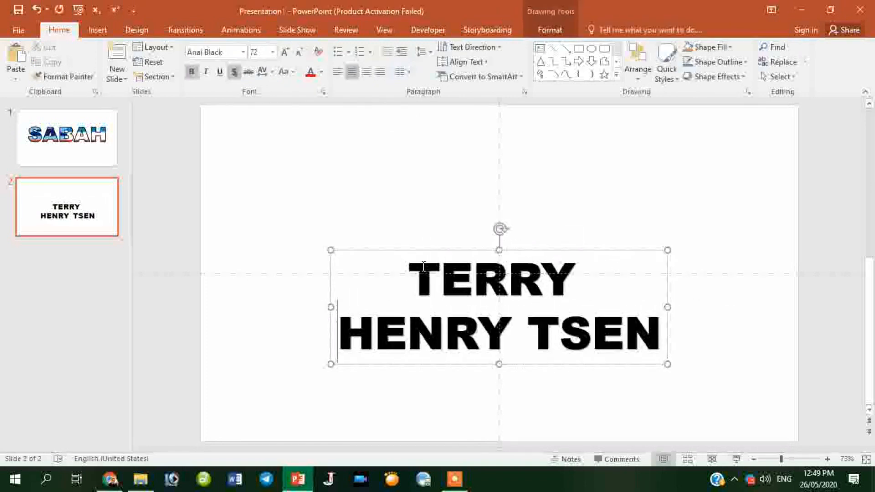
pyautogui.hotkey('ctrl', 'a')
pyautogui.click(288, 54)
pyautogui.click(287, 54)
pyautogui.click(288, 54)
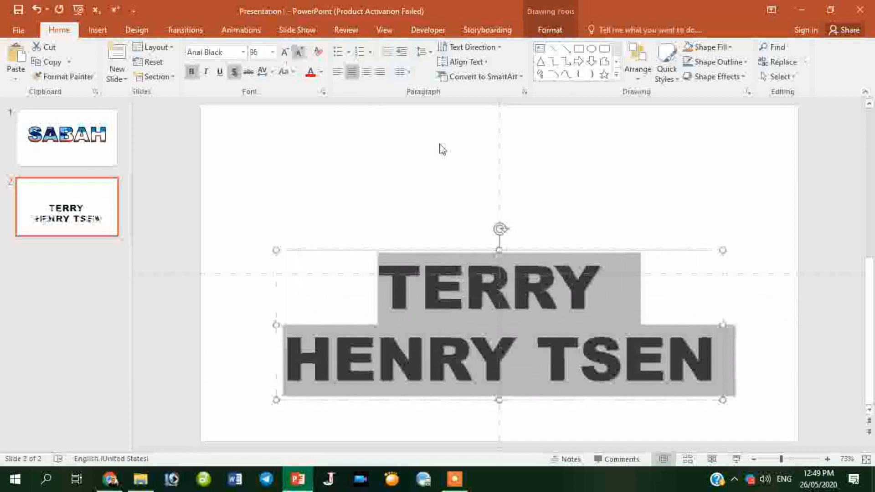
pyautogui.click(568, 242)
pyautogui.moveTo(568, 242); pyautogui.dragTo(568, 192)
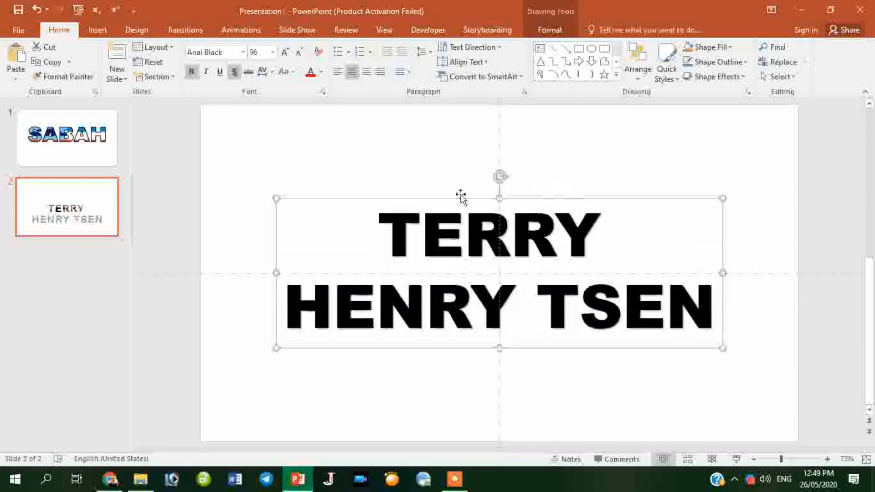
# Enlarge the name to 115 pt and nudge the box slightly higher.
pyautogui.click(379, 232)
pyautogui.hotkey('ctrl', 'a')
pyautogui.click(285, 52)
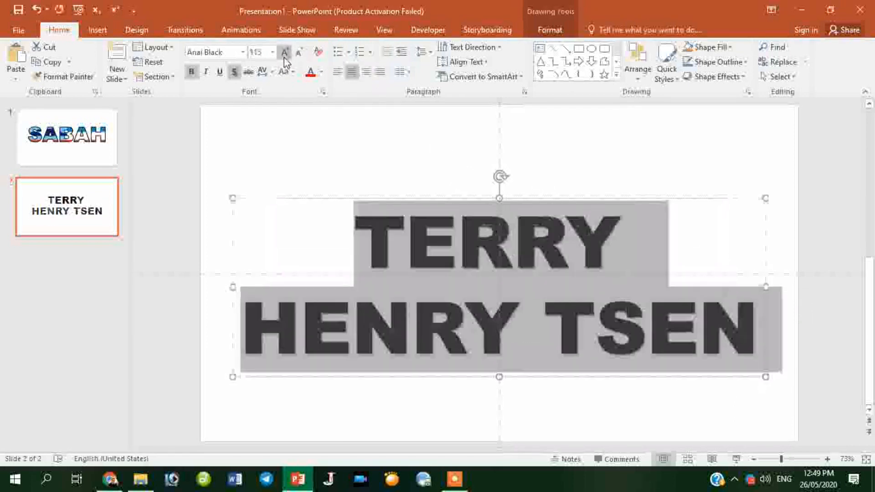
pyautogui.click(566, 201)
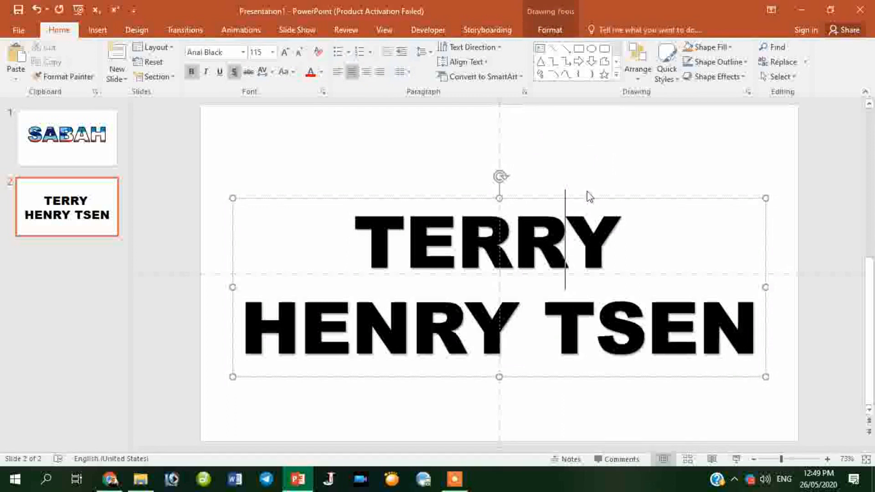
pyautogui.moveTo(590, 198); pyautogui.dragTo(590, 189)
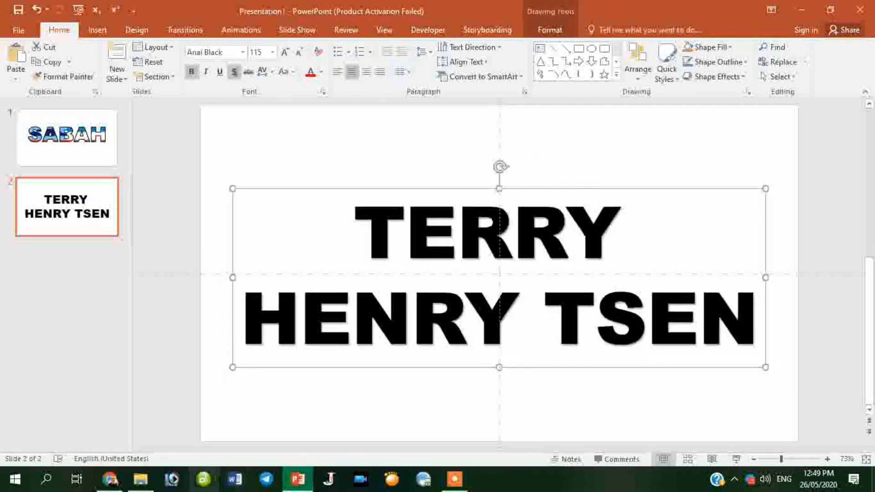
# Close the flag tab and run a Google Images search for 'wallpaper abstract'.
pyautogui.click(110, 479)
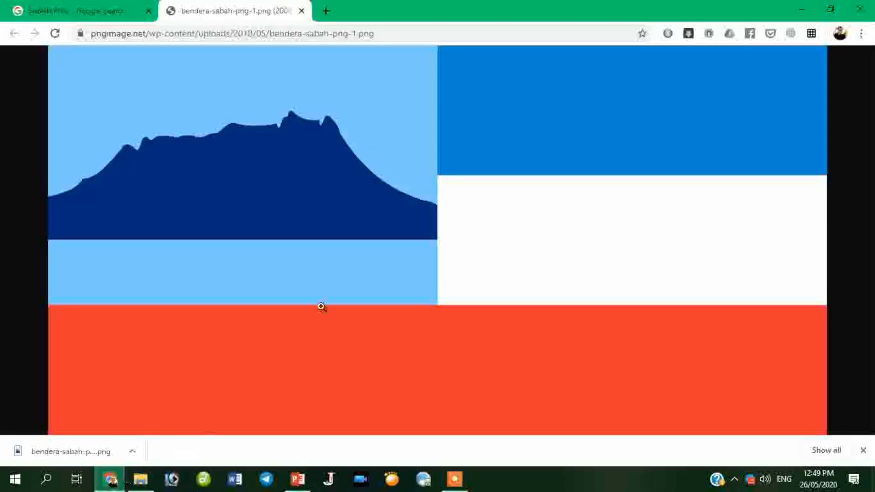
pyautogui.click(302, 11)
pyautogui.scroll(2, 160, 111)
pyautogui.moveTo(199, 79); pyautogui.dragTo(6, 56)
pyautogui.write('WAL')
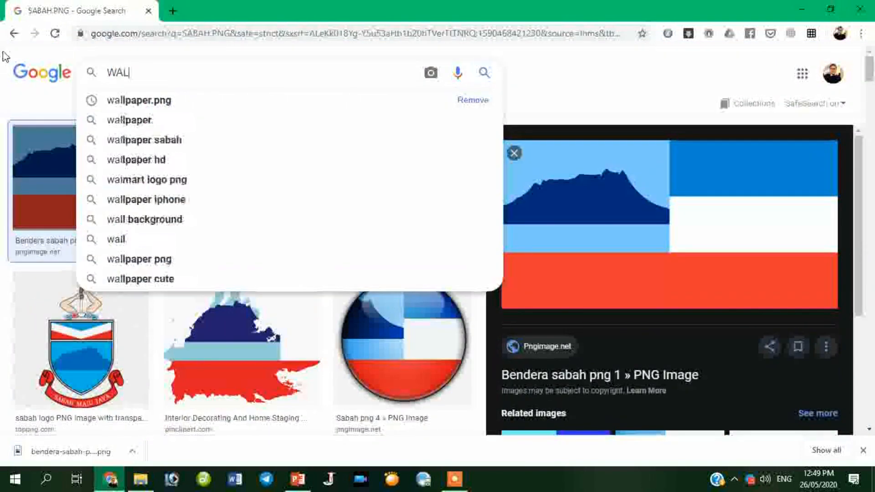
pyautogui.write('LPAPER ABS')
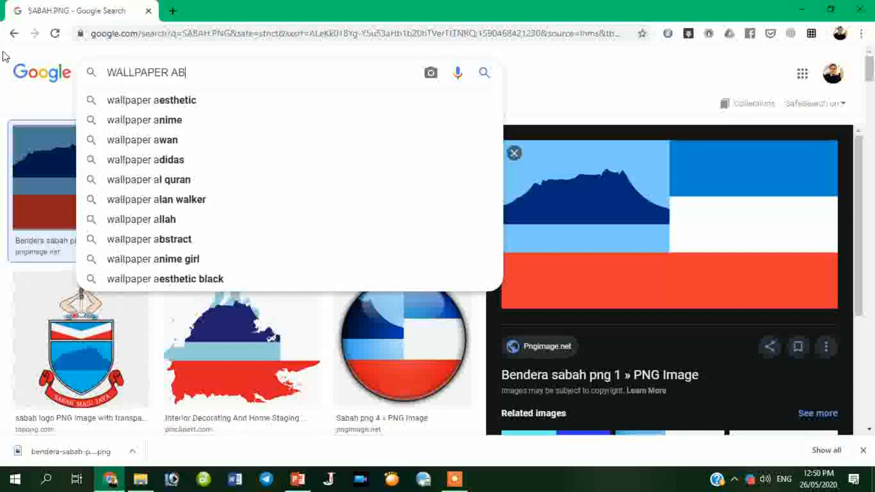
pyautogui.write('T')
pyautogui.press('Down')
pyautogui.press('Return')
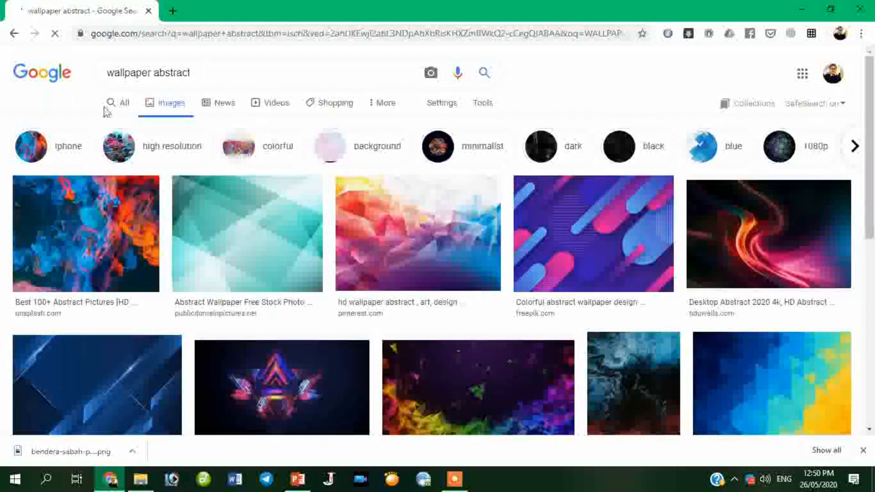
# Open the Wallpaper Polygonal Colorful Abstract image full-size in a new tab.
pyautogui.scroll(-3, 474, 105)
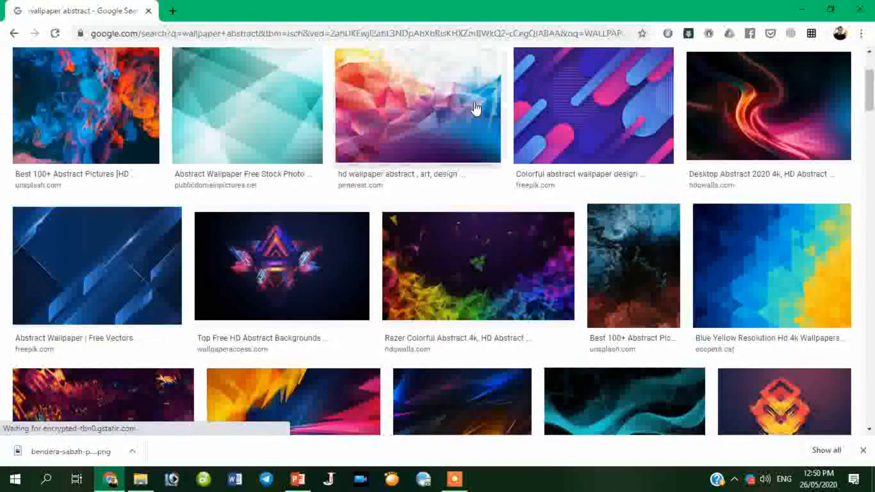
pyautogui.scroll(-7, 476, 109)
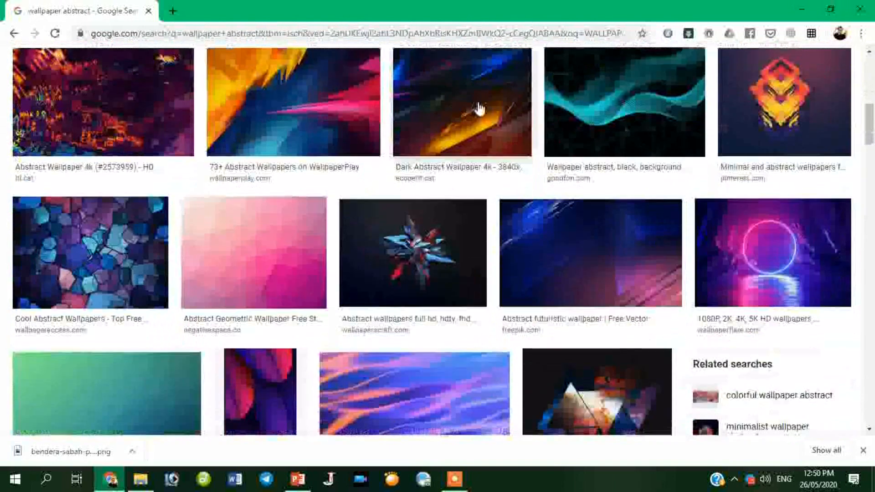
pyautogui.scroll(10, 478, 109)
pyautogui.click(388, 238)
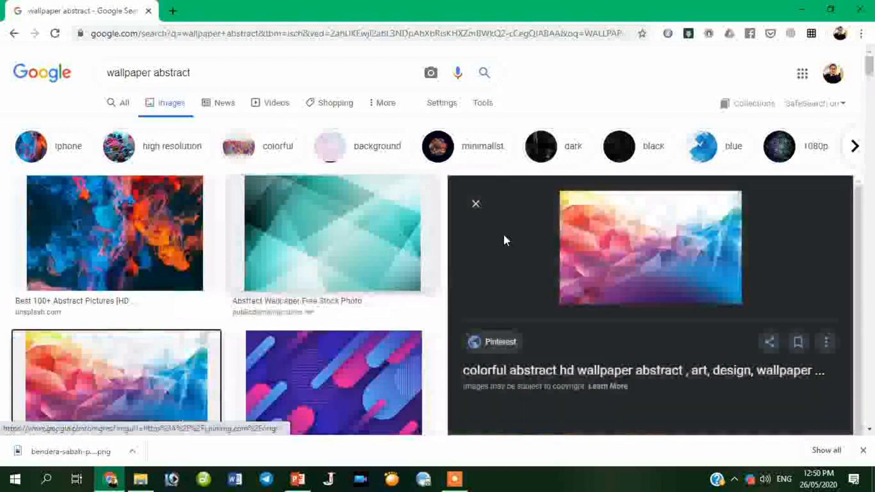
pyautogui.scroll(-3, 504, 234)
pyautogui.scroll(-3, 660, 242)
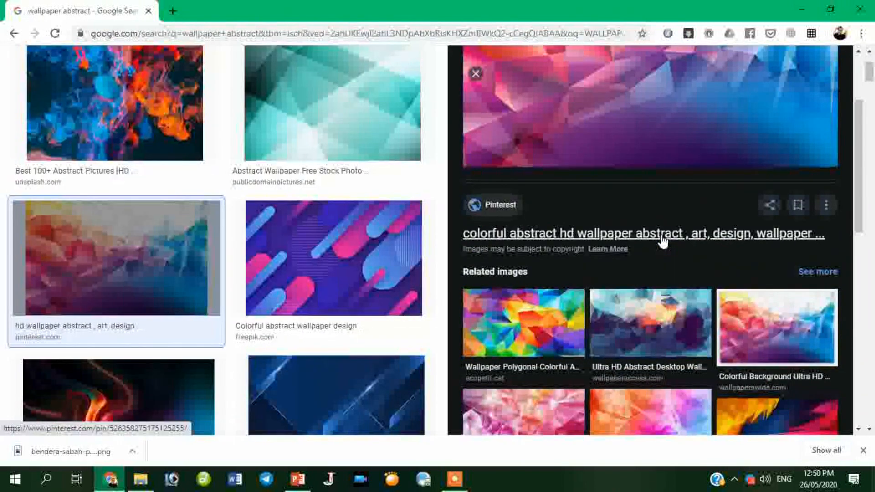
pyautogui.scroll(-3, 662, 242)
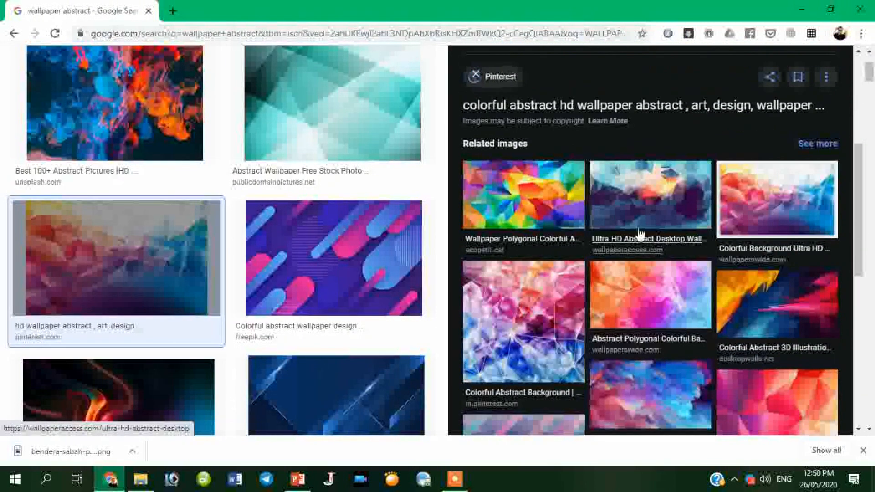
pyautogui.scroll(-6, 635, 219)
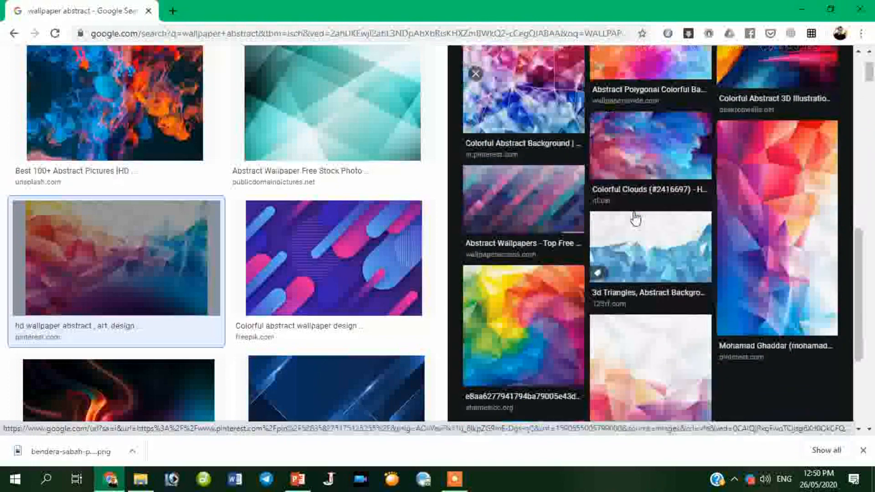
pyautogui.scroll(6, 592, 182)
pyautogui.click(524, 133)
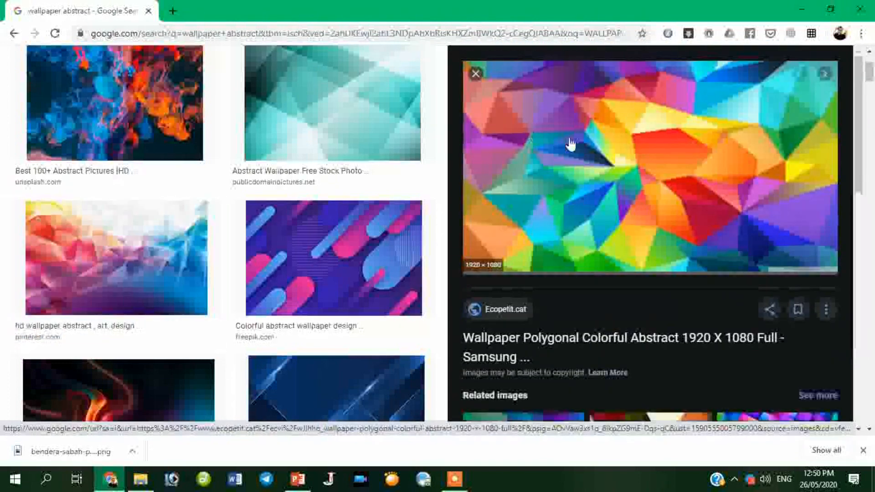
pyautogui.rightClick(594, 140)
pyautogui.click(688, 242)
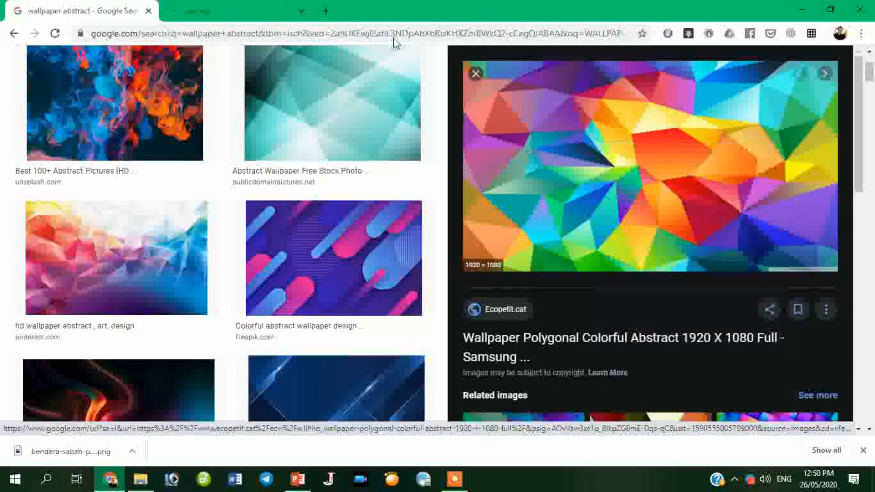
pyautogui.click(255, 8)
pyautogui.rightClick(440, 176)
pyautogui.click(505, 221)
pyautogui.rightClick(501, 182)
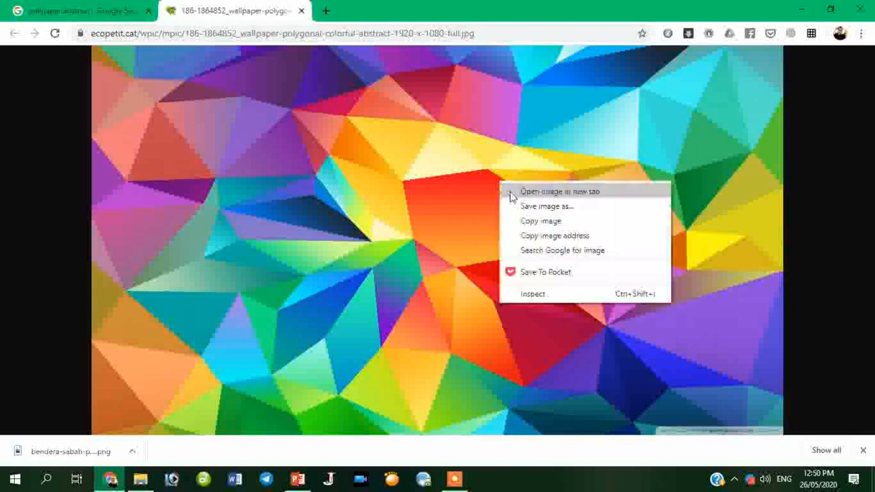
pyautogui.click(539, 207)
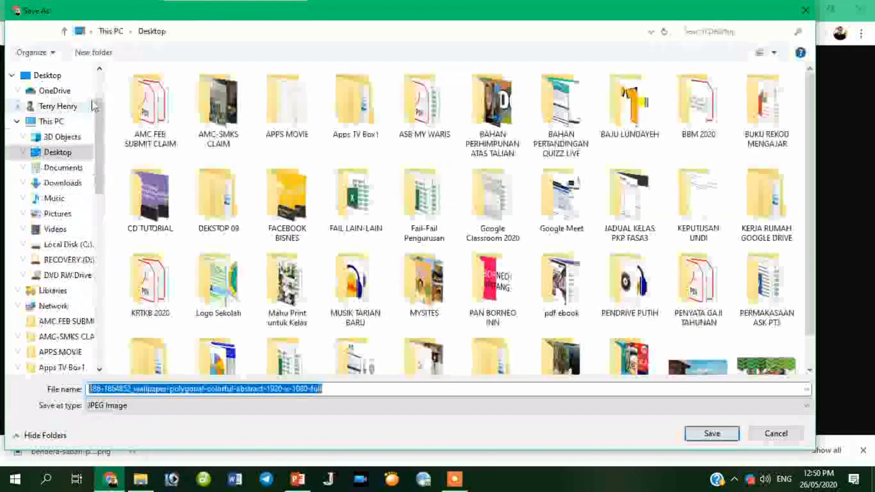
pyautogui.click(713, 433)
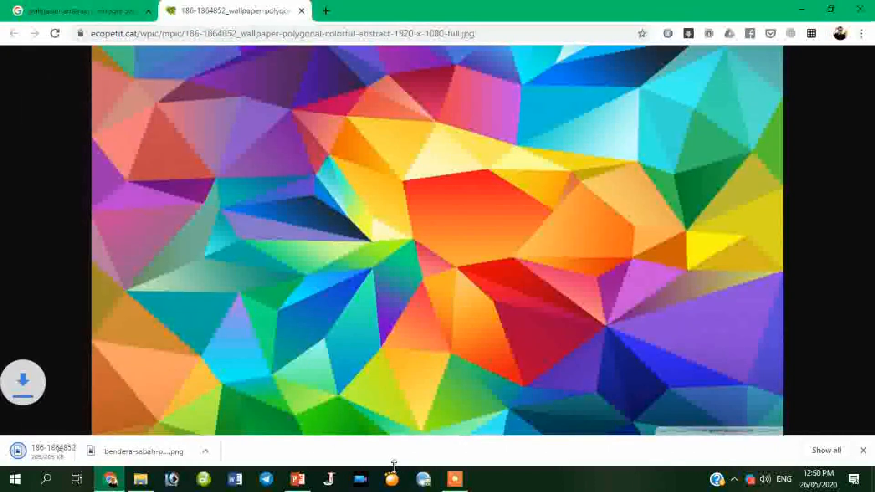
pyautogui.click(297, 483)
pyautogui.moveTo(405, 224); pyautogui.dragTo(771, 346)
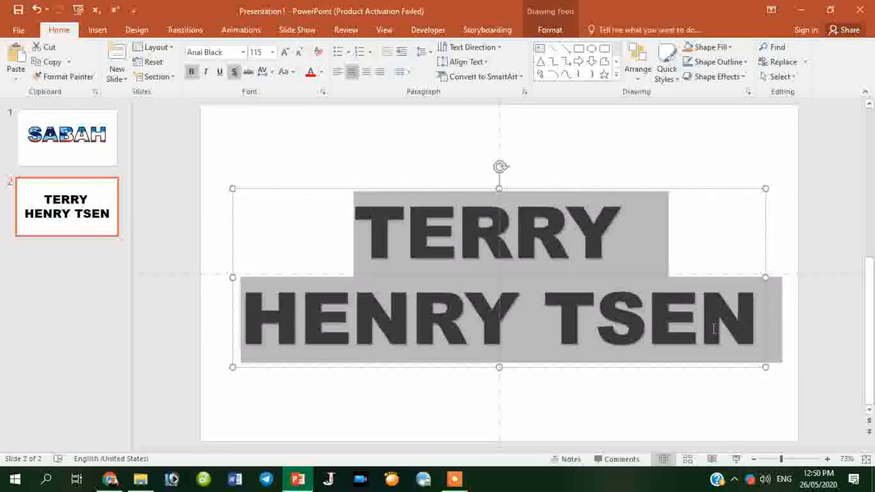
pyautogui.click(550, 30)
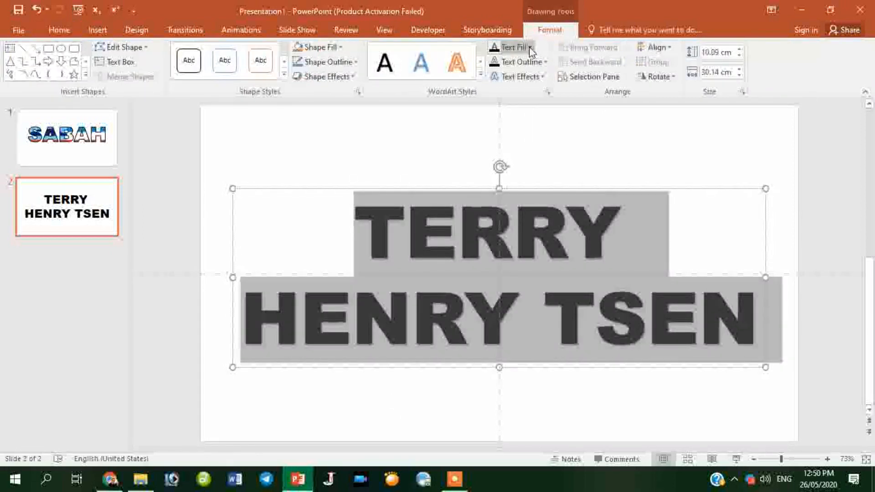
pyautogui.click(531, 48)
pyautogui.click(526, 209)
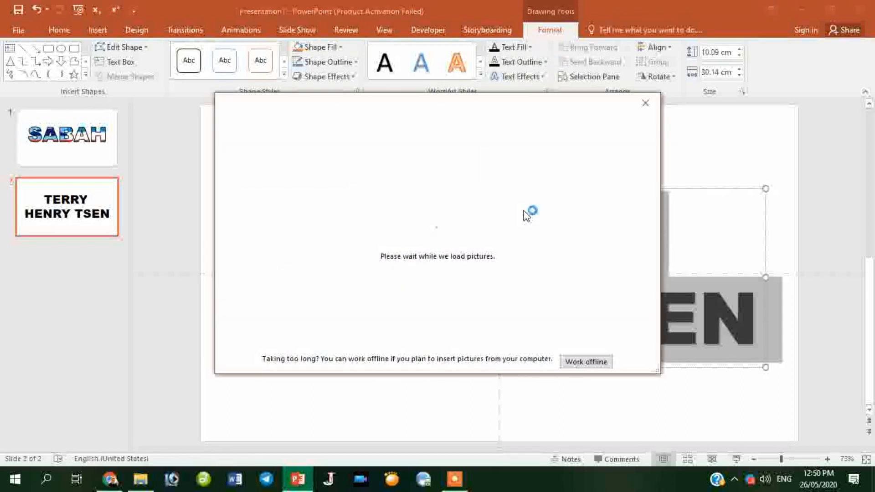
pyautogui.click(344, 177)
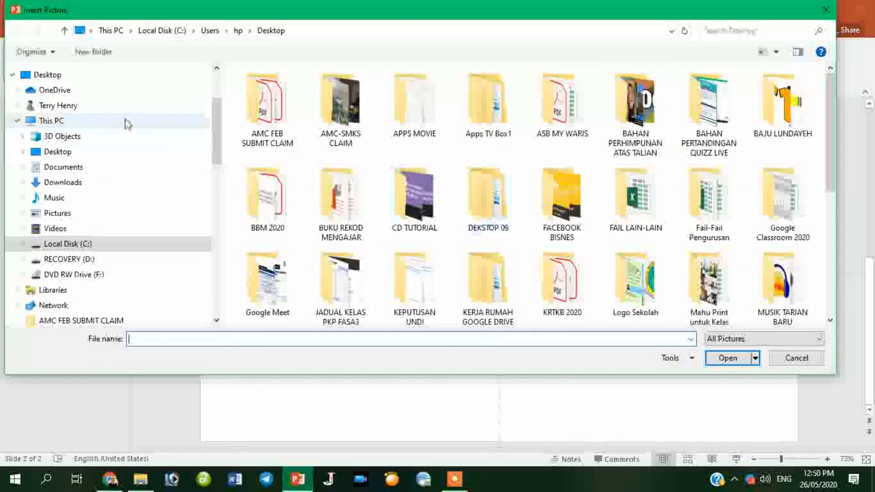
pyautogui.moveTo(831, 165); pyautogui.dragTo(835, 297)
pyautogui.click(474, 272)
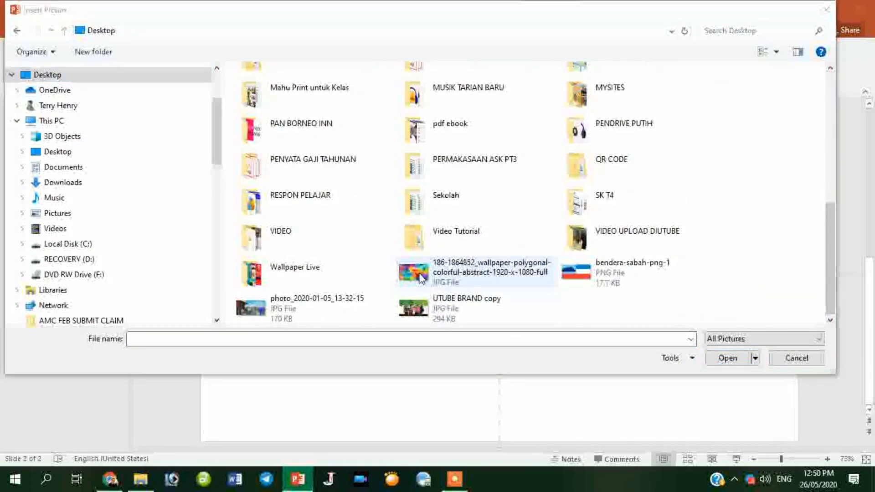
pyautogui.click(725, 358)
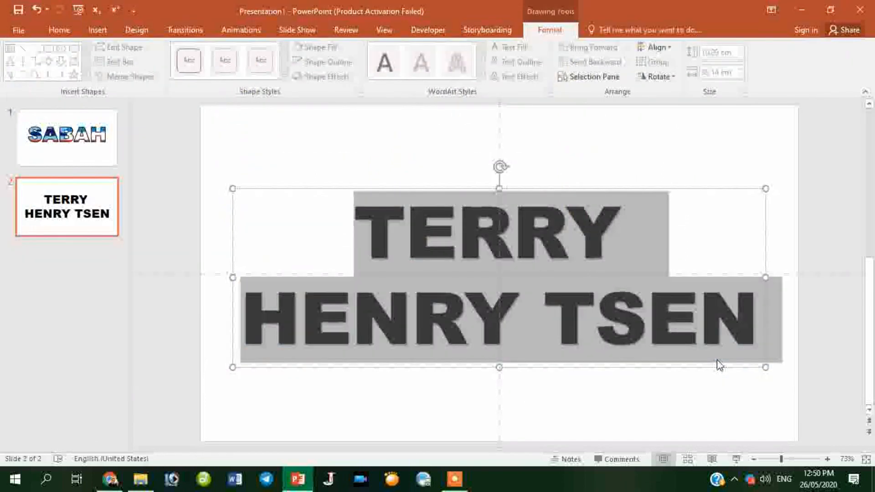
pyautogui.click(734, 432)
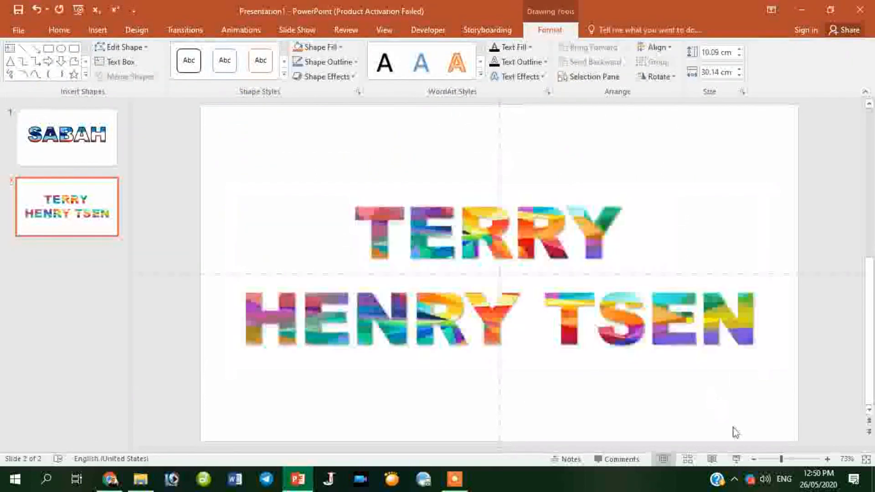
pyautogui.click(737, 459)
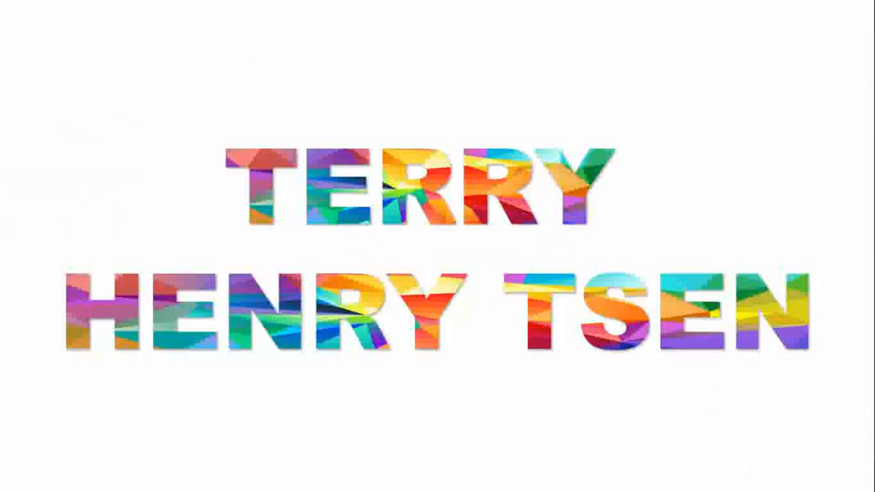